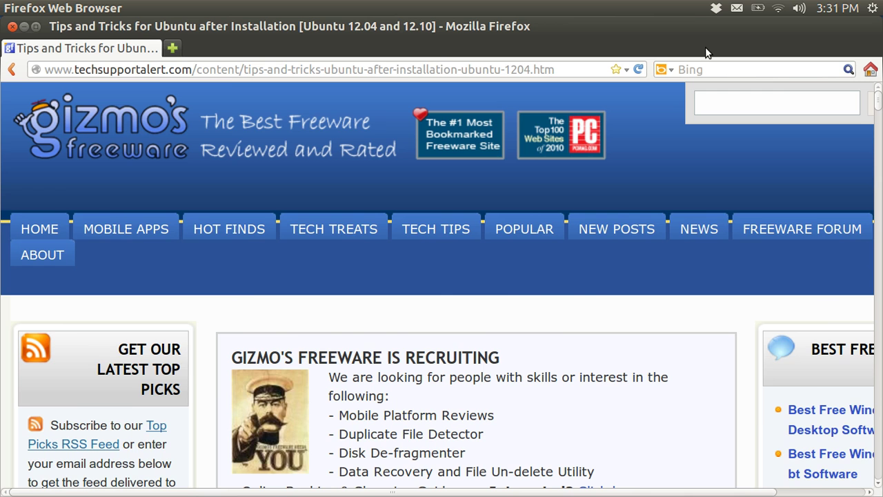
Page down to the 'Tips and Tricks for Ubuntu after Installation' article title and introduction
key(Page_Down)
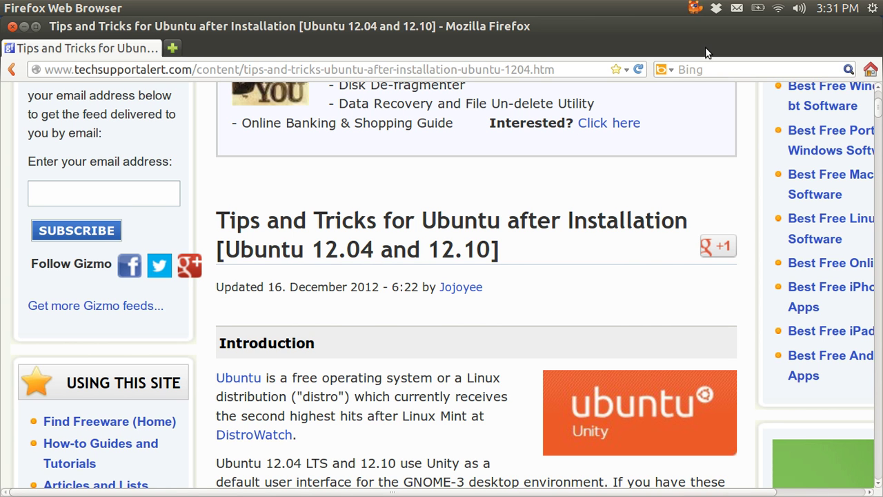
Scroll through the article's Quick Select Index of launcher tips, then close Firefox
key(Page_Down)
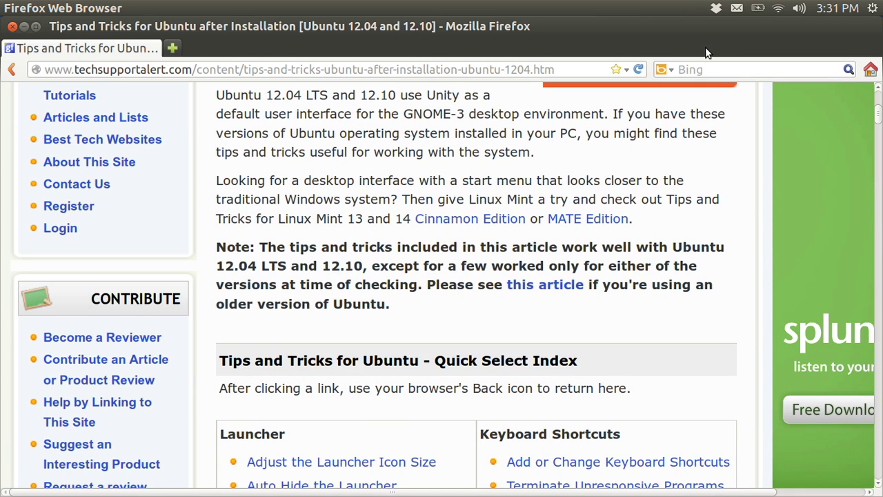
key(Page_Down)
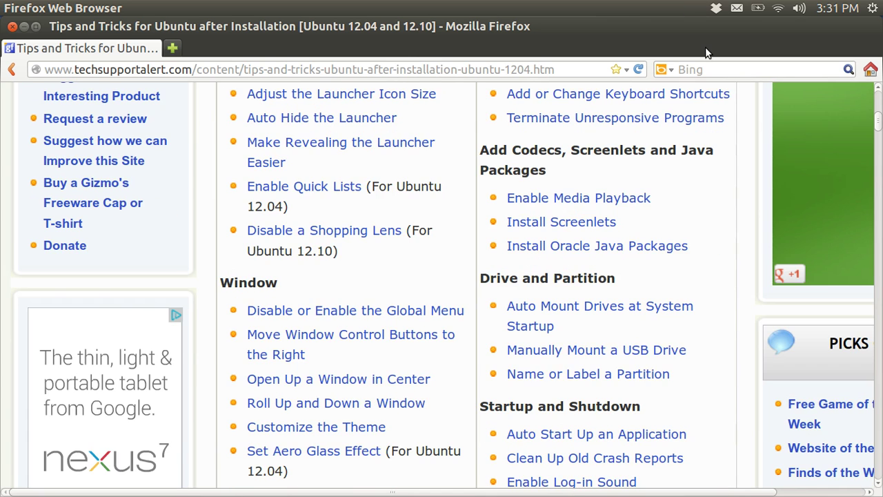
key(Up)
key(Up)
key(Up)
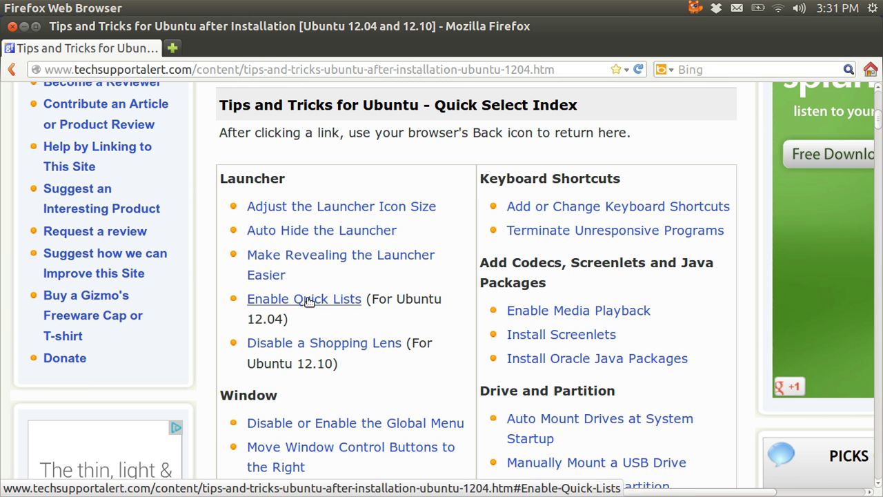
click(12, 27)
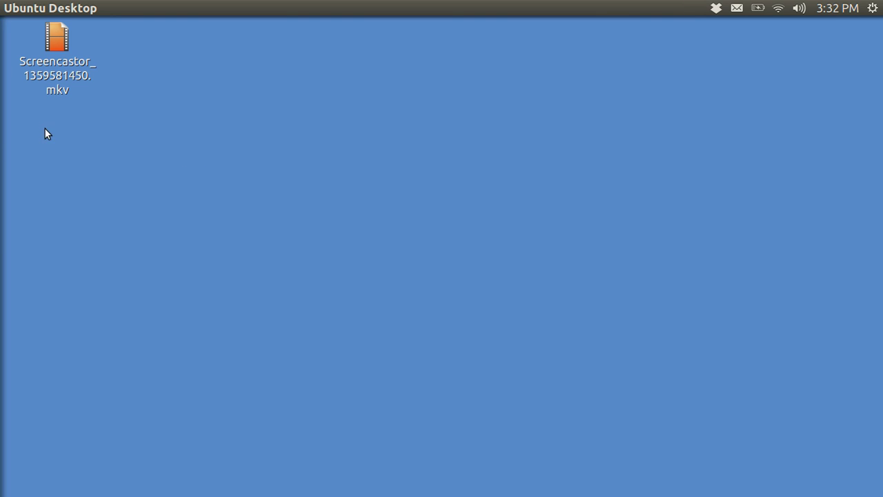
mouse_move(0, 172)
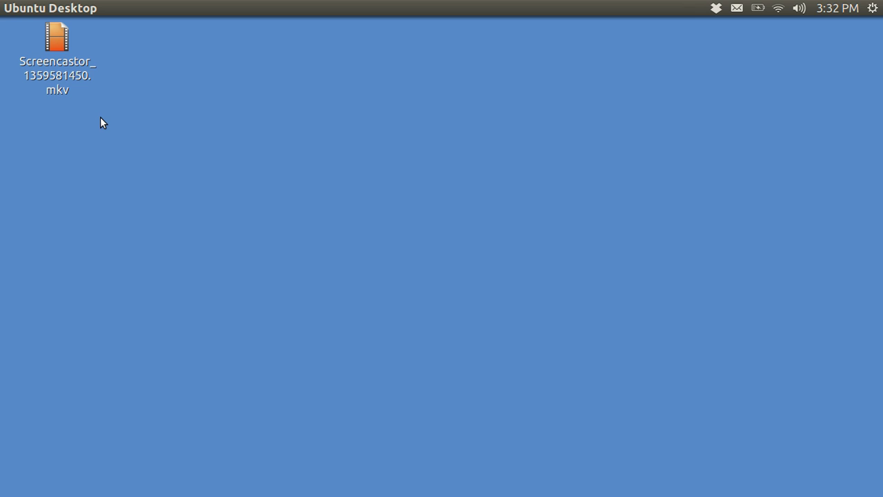
In System Settings' Appearance panel, raise the launcher icon size from 32 to 64
mouse_move(1, 120)
click(873, 8)
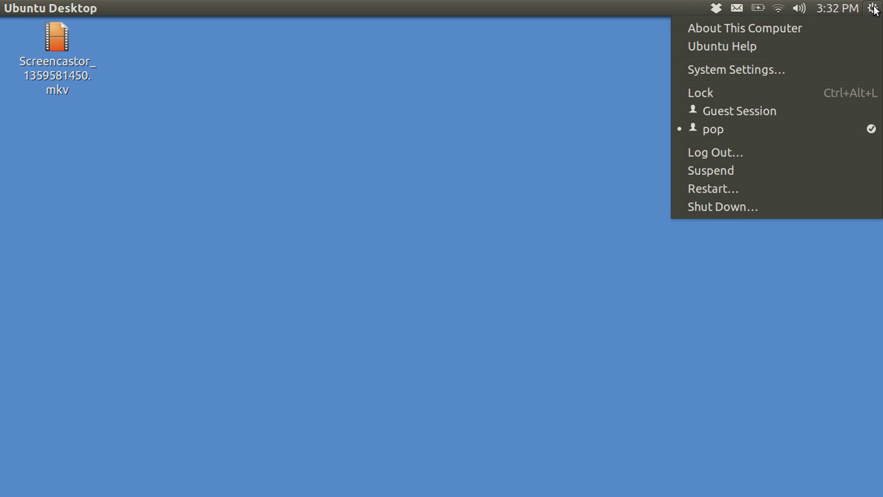
mouse_move(837, 9)
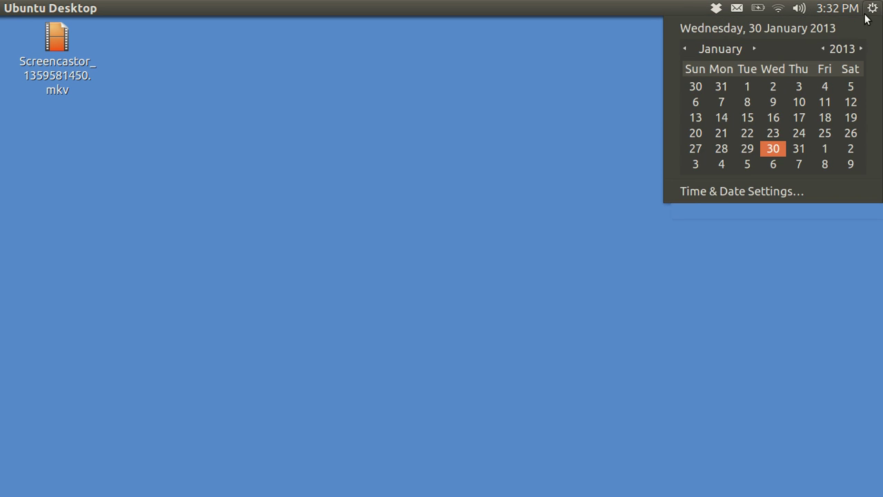
mouse_move(871, 8)
click(811, 72)
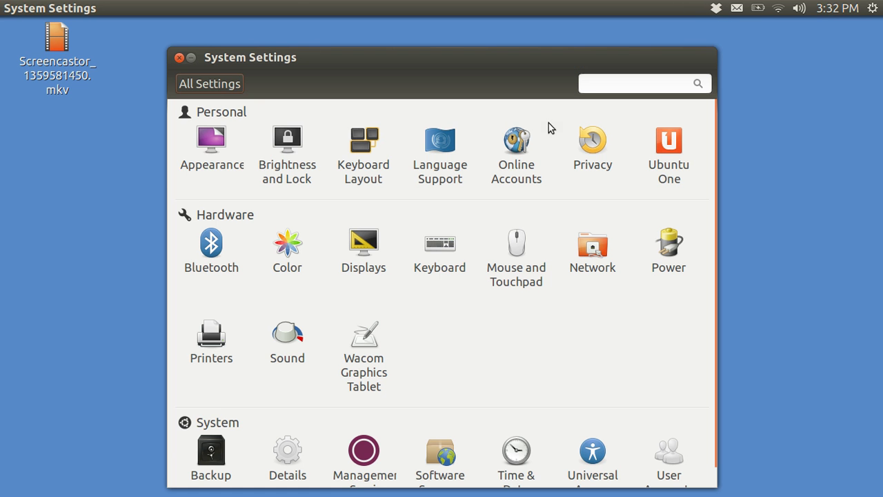
click(207, 151)
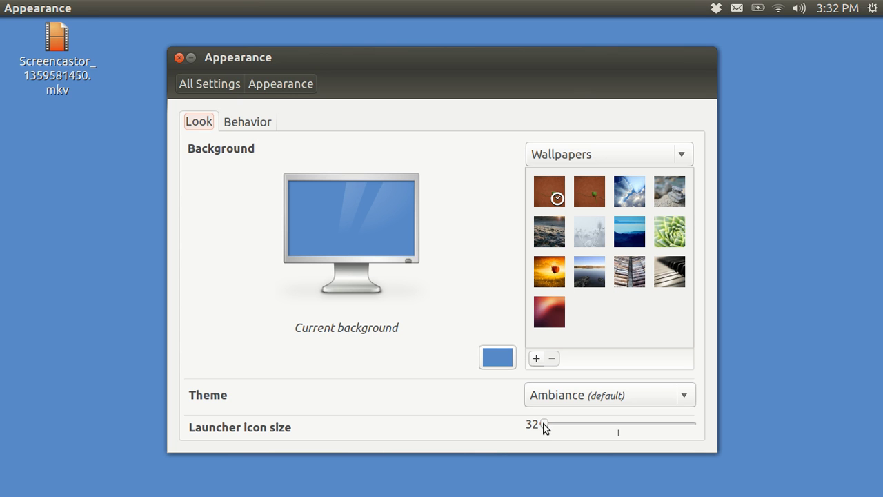
drag(543, 427, 696, 431)
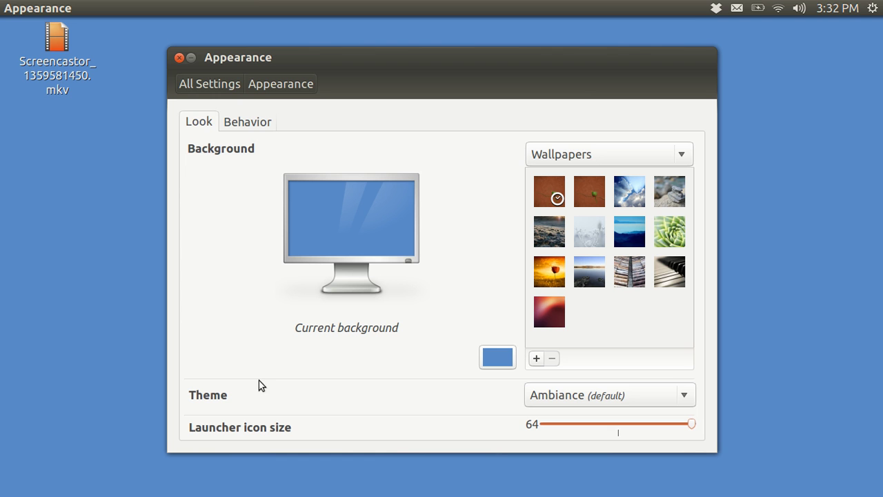
mouse_move(0, 238)
On the Behavior tab, toggle Auto-hide the Launcher off and back on, keeping High reveal sensitivity from the left
click(240, 123)
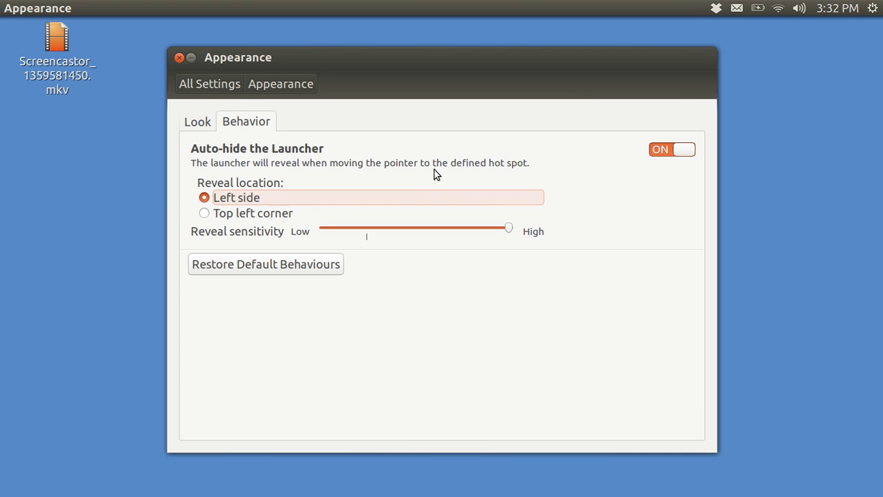
click(690, 153)
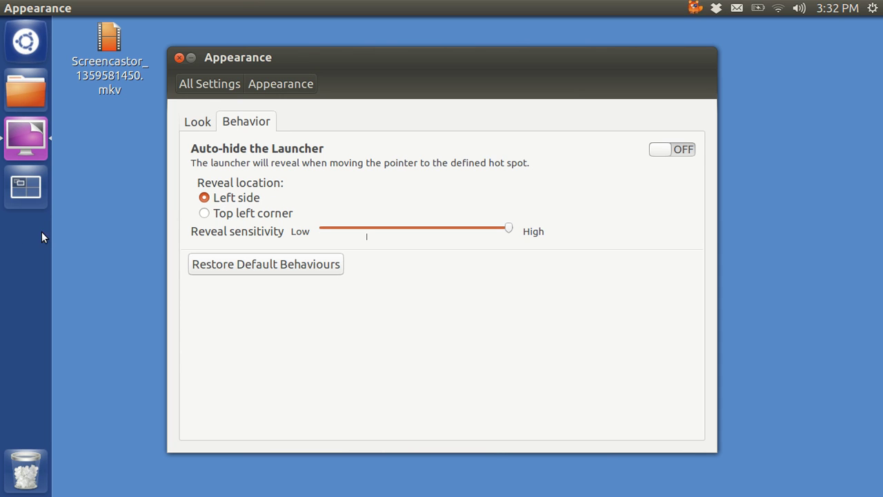
click(654, 153)
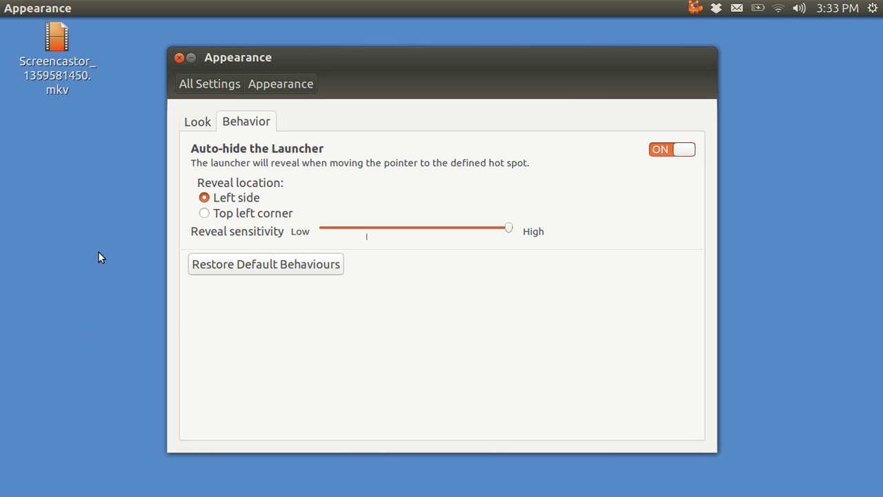
mouse_move(1, 306)
Launch CompizConfig Settings Manager from the Dash Applications view, accept the warning, and open Ubuntu Unity Plugin
mouse_move(1, 28)
mouse_move(1, 79)
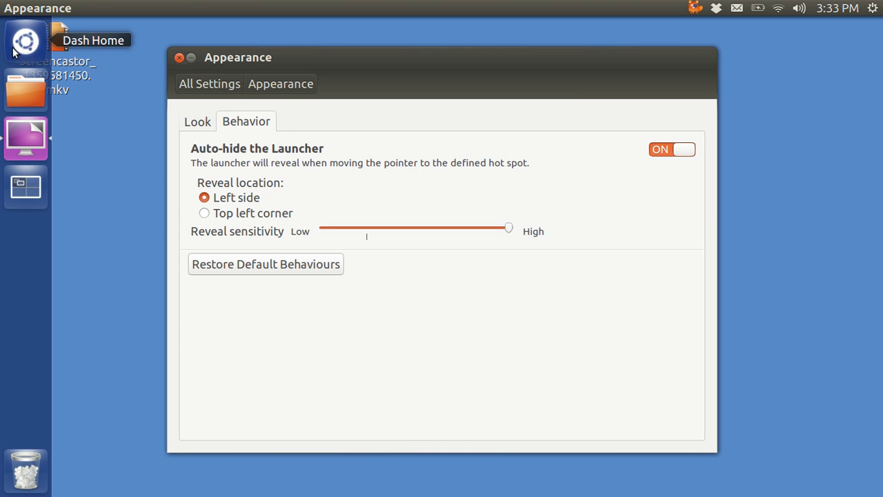
right_click(29, 43)
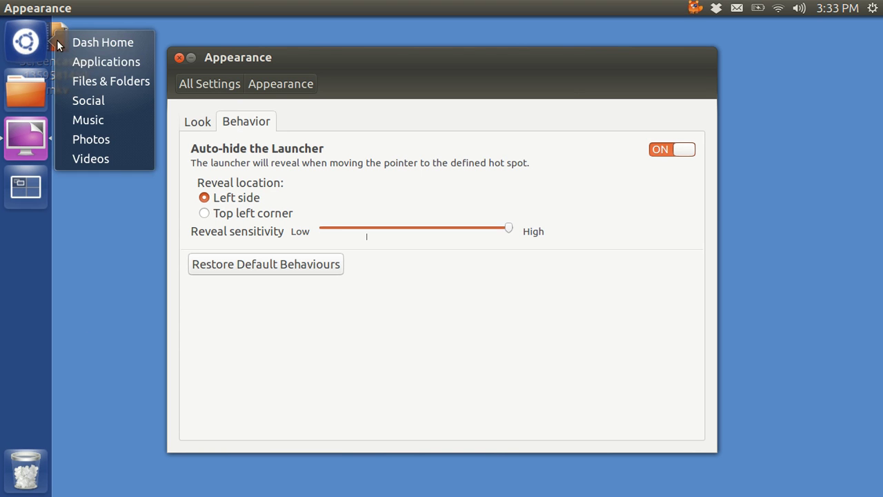
click(94, 63)
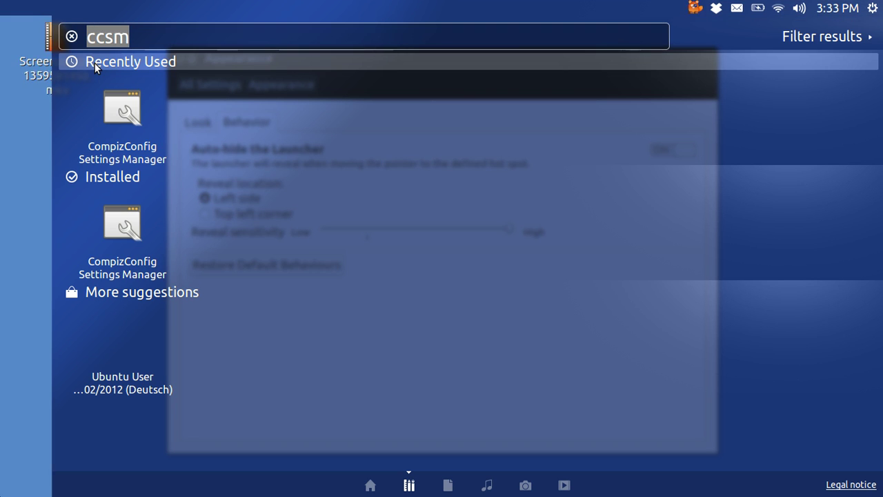
click(119, 142)
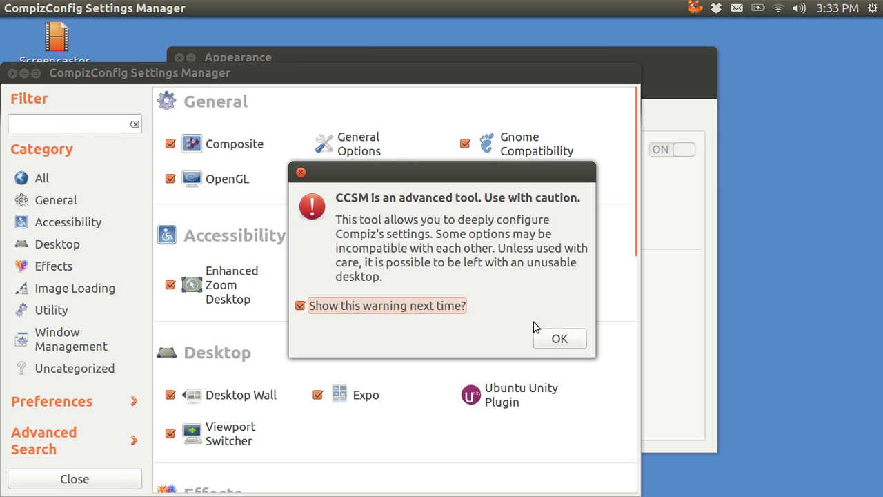
click(559, 338)
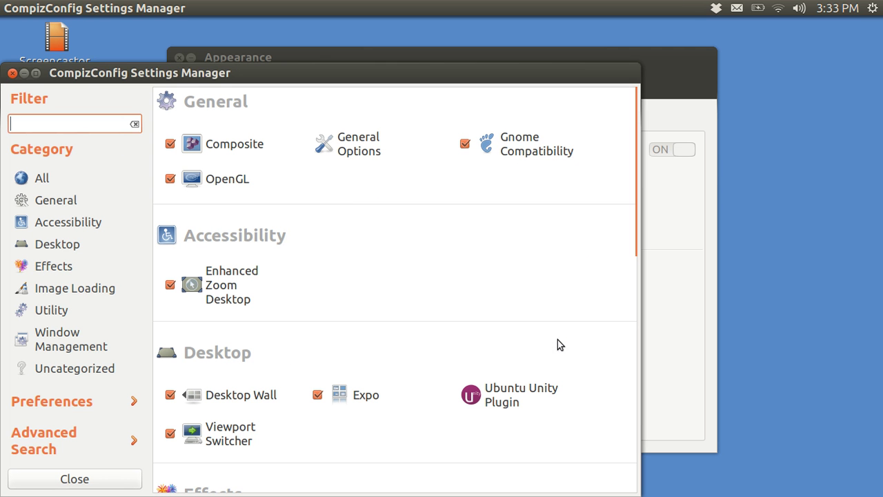
click(512, 401)
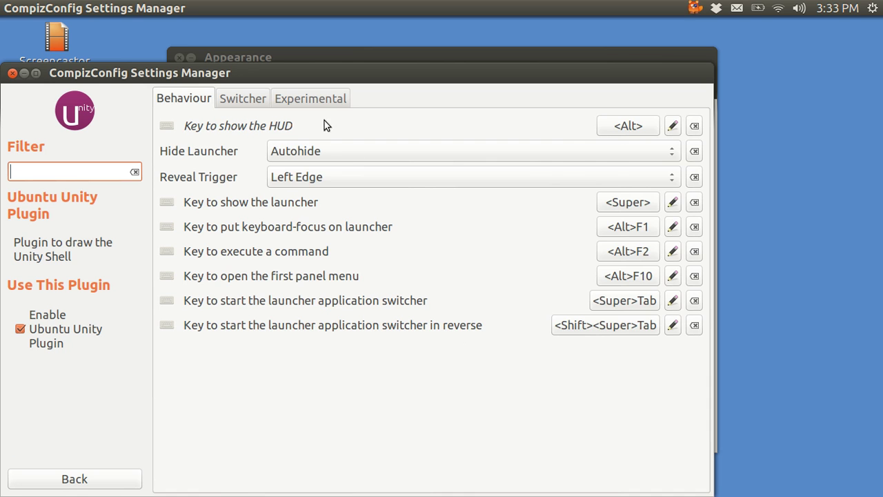
Under Experimental, lower Launcher Reveal Pressure and Edge Stop Overcome Pressure to 1, then close CCSM
click(317, 102)
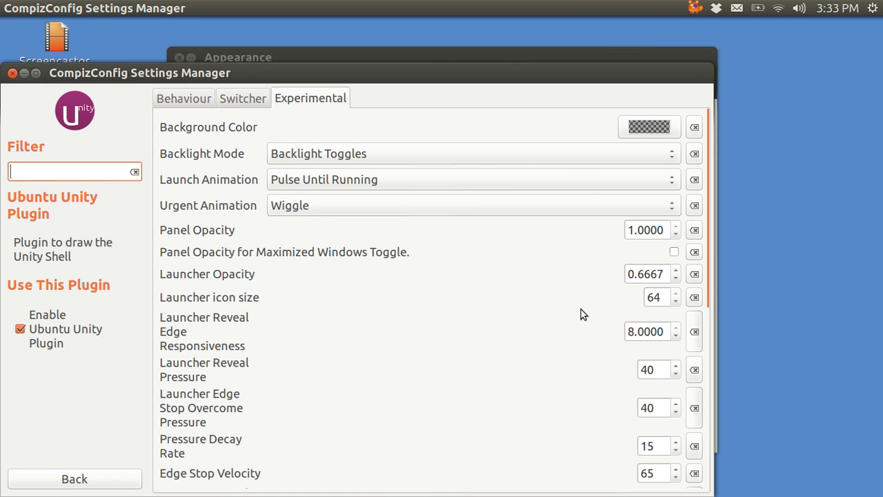
click(675, 374)
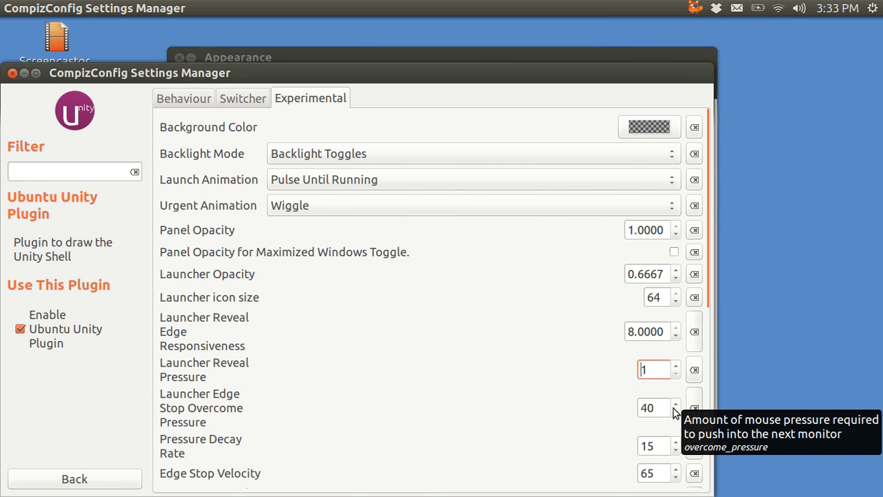
click(675, 412)
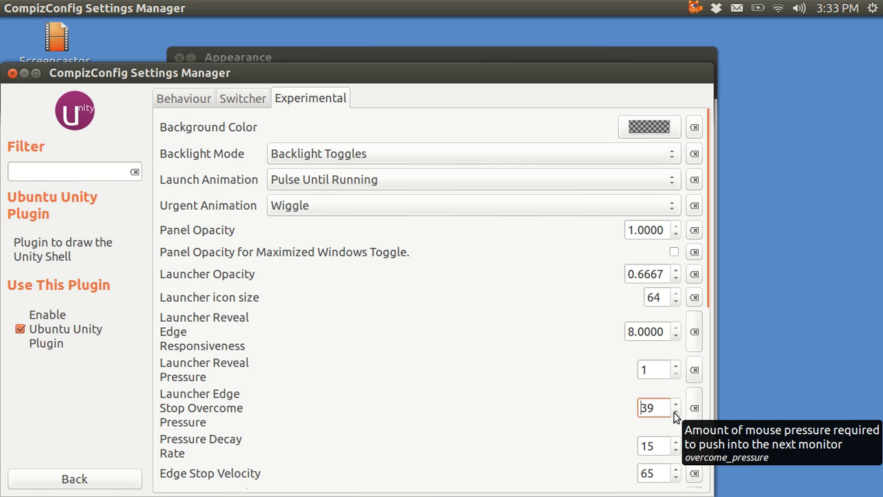
click(675, 412)
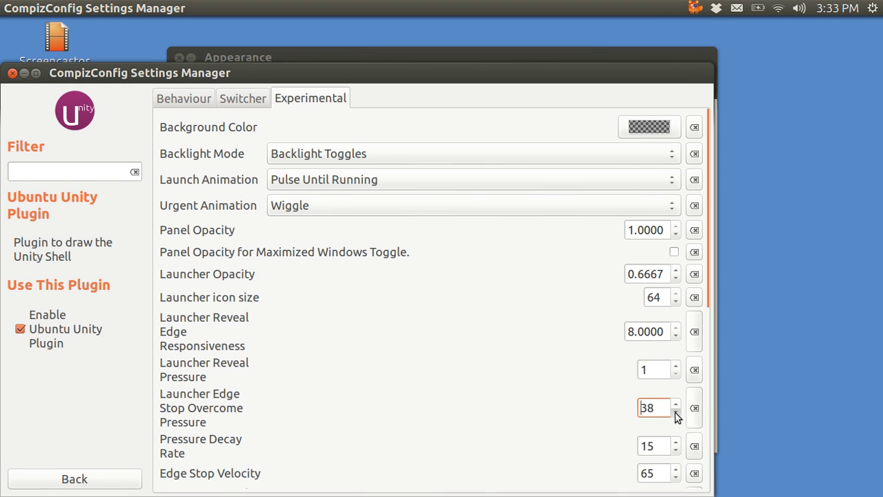
click(676, 413)
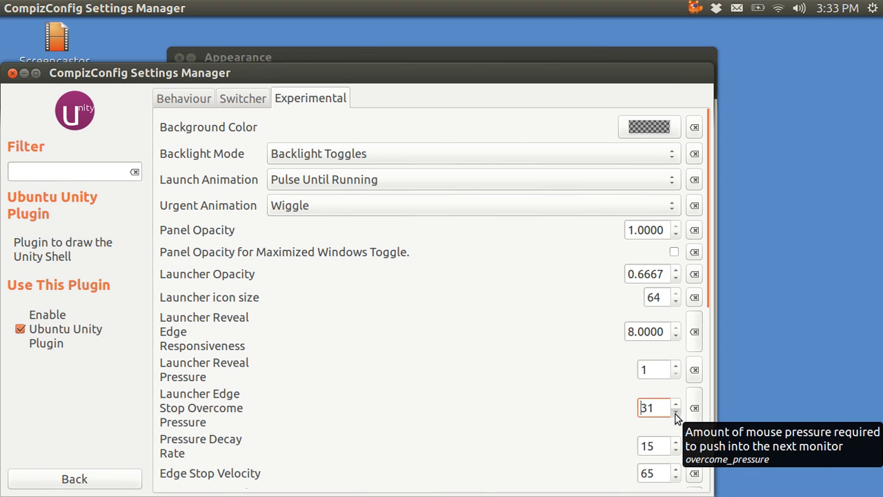
click(676, 412)
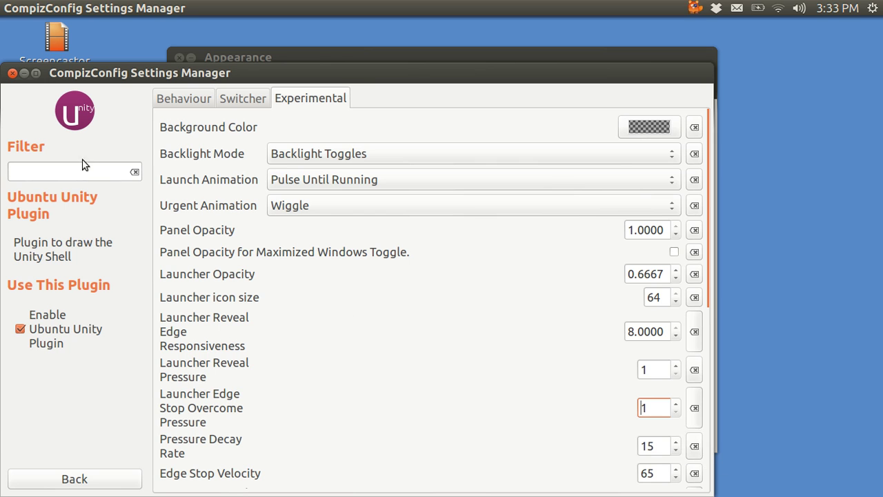
click(12, 73)
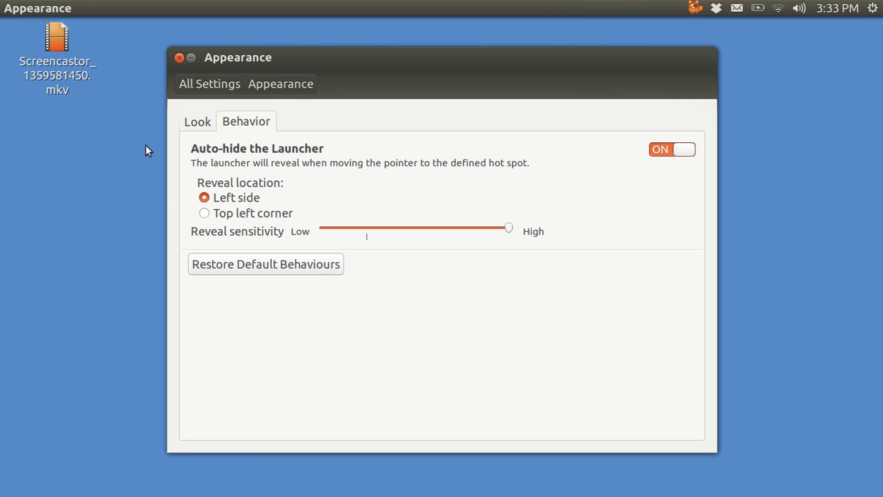
Close Appearance, search the Dash Applications for 'wa' to show shopping suggestions, then open the session menu
mouse_move(1, 186)
click(179, 58)
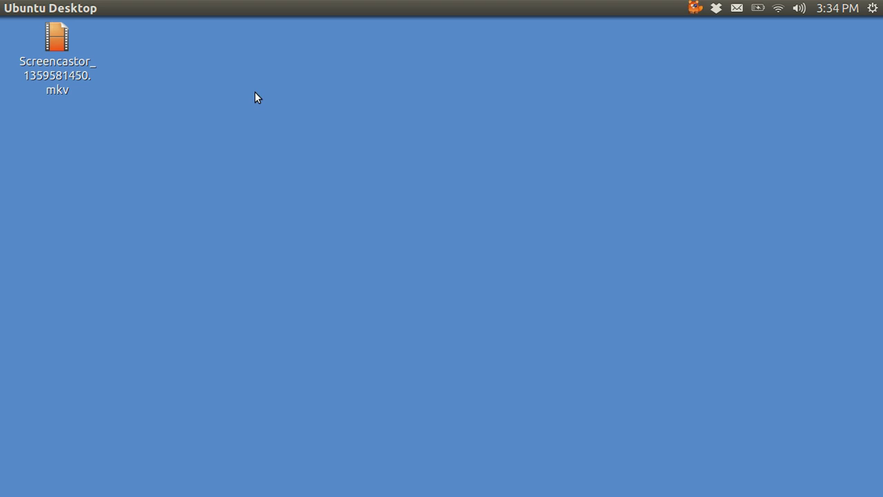
mouse_move(1, 90)
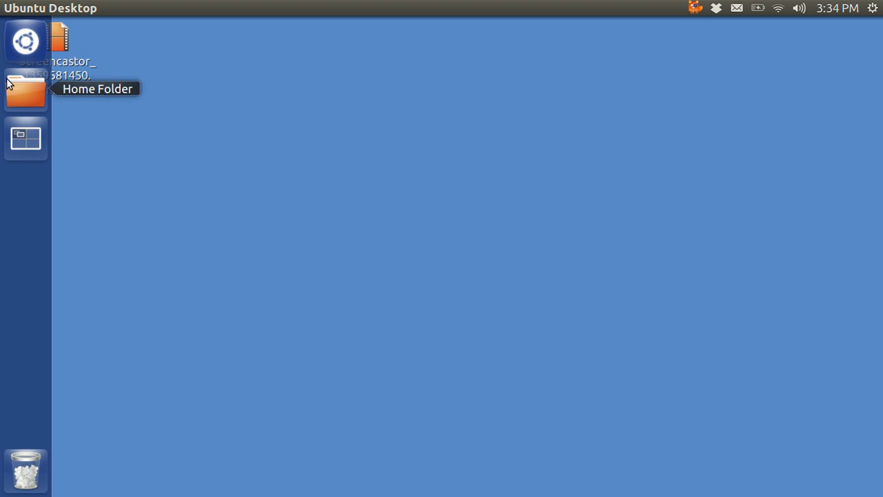
right_click(19, 41)
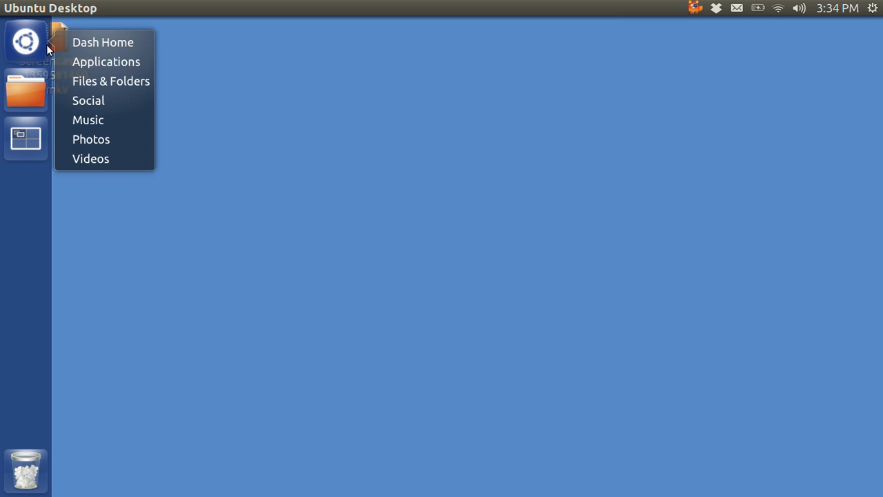
click(85, 62)
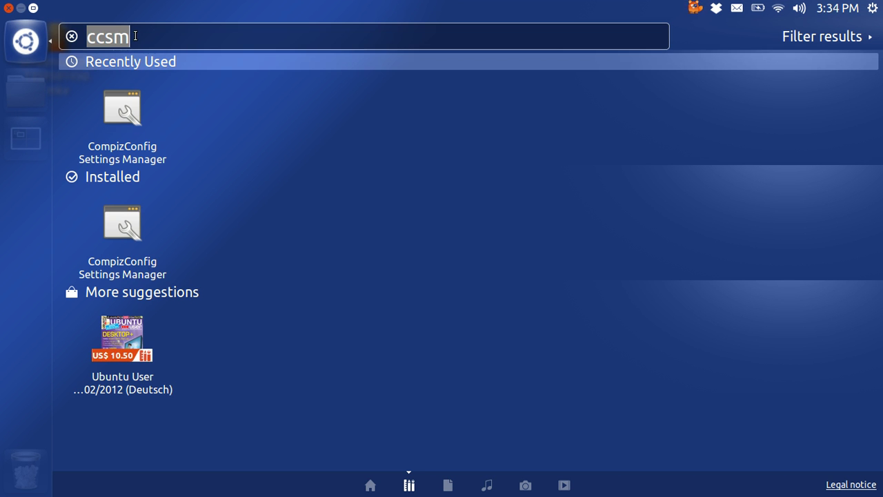
key(BackSpace)
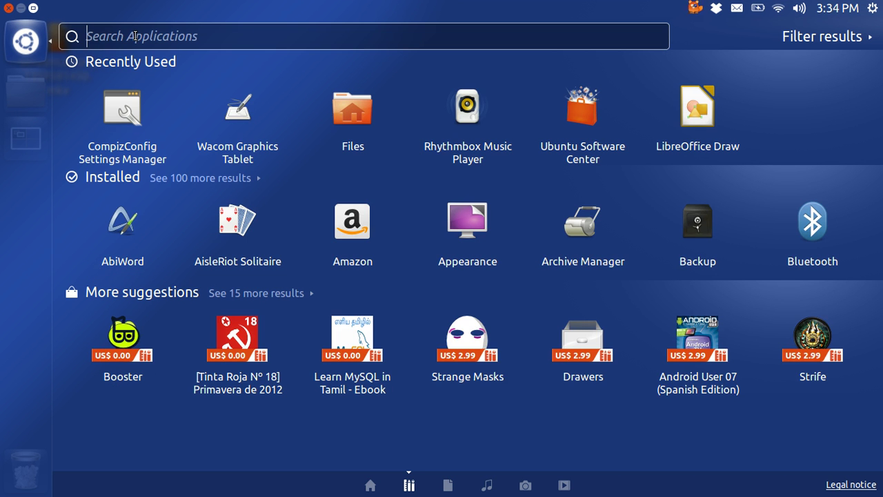
text(wa)
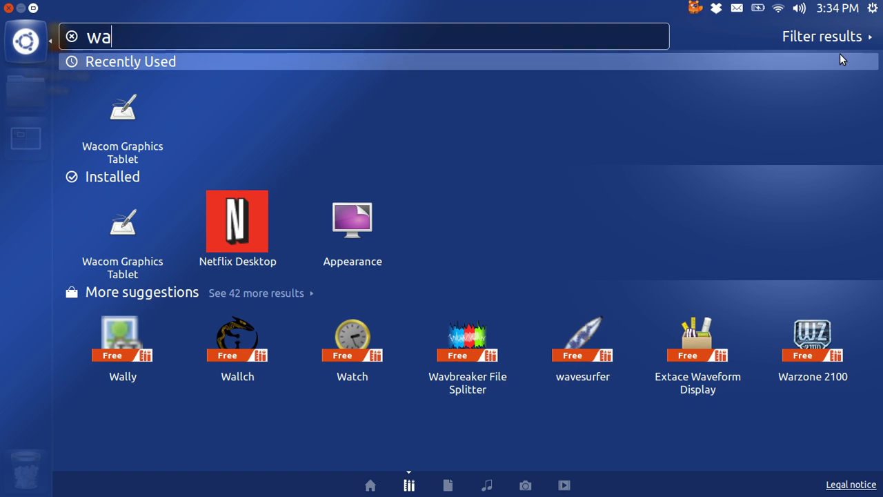
click(873, 8)
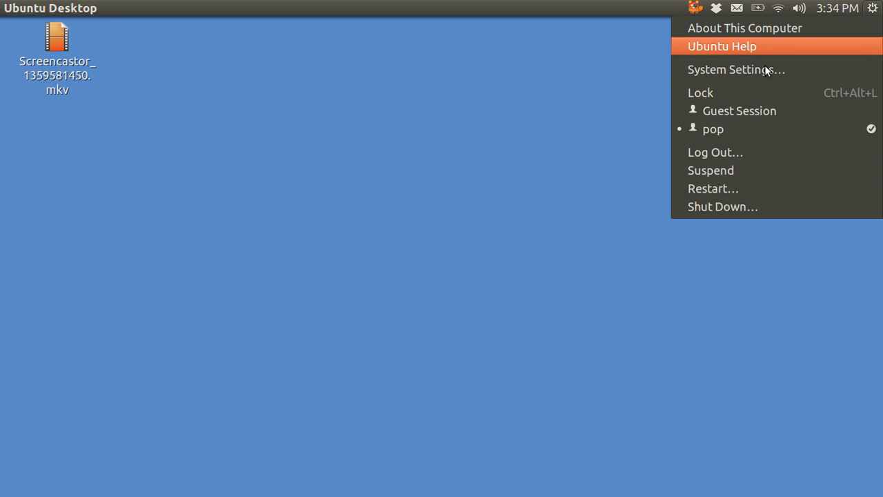
Switch off 'Include online search results' in System Settings' Privacy panel and close the window
click(759, 70)
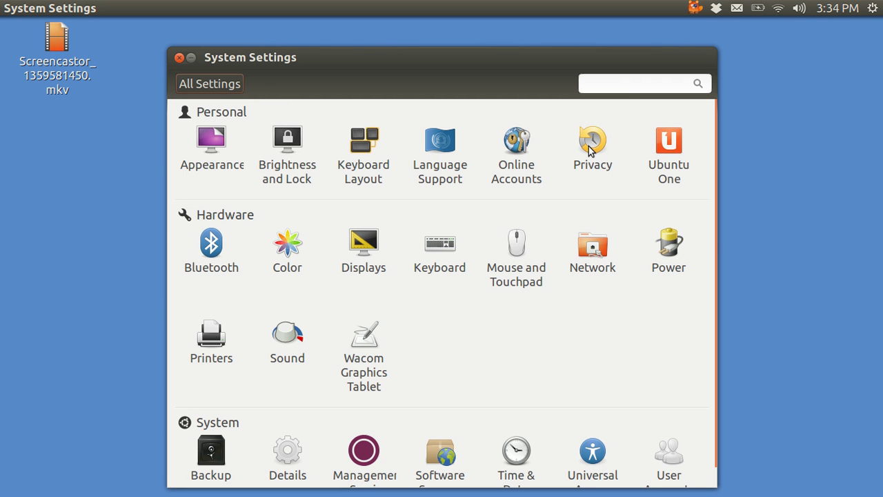
click(591, 146)
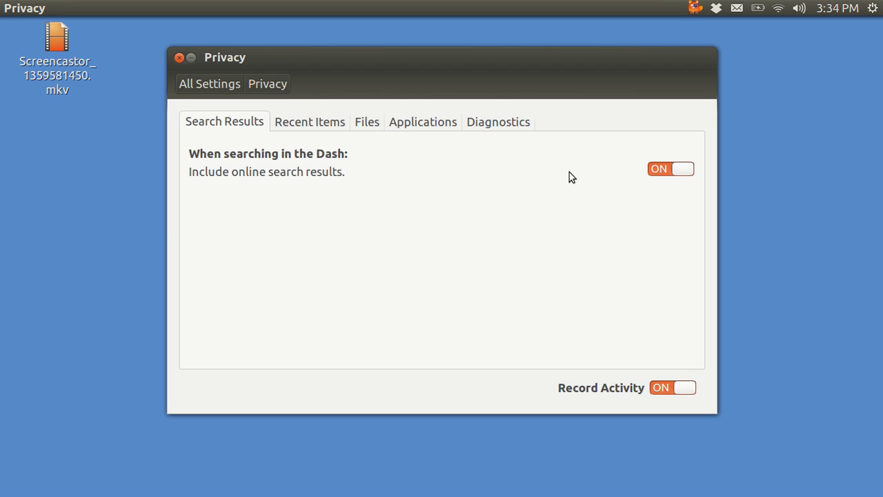
click(651, 171)
click(178, 58)
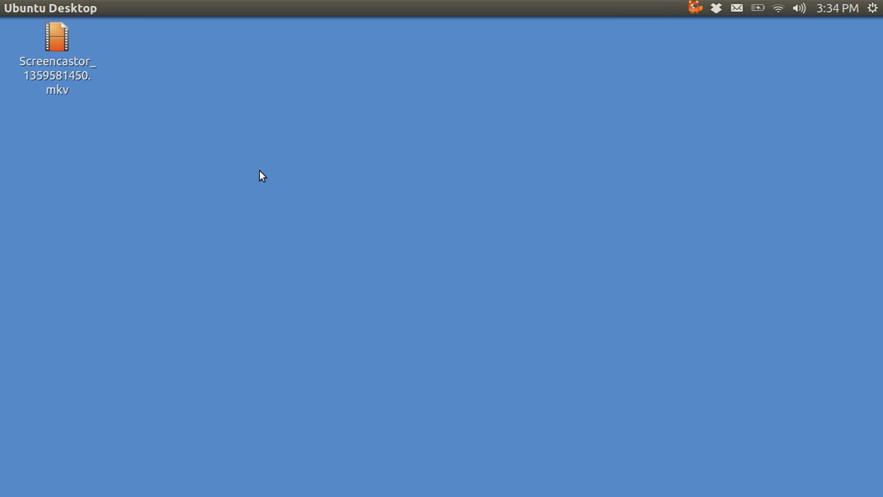
In a new terminal, paste 'sudo apt-get remove unity-lens-shopping', then switch to 'sudo apt-get install unity-lens-shopping'
key(ctrl+alt+t)
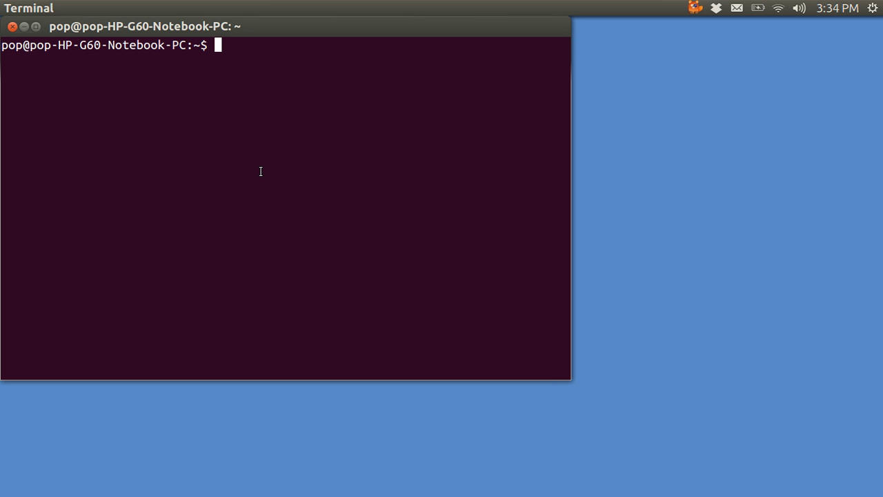
text(sudo apt-get remove unity-lens-shopping)
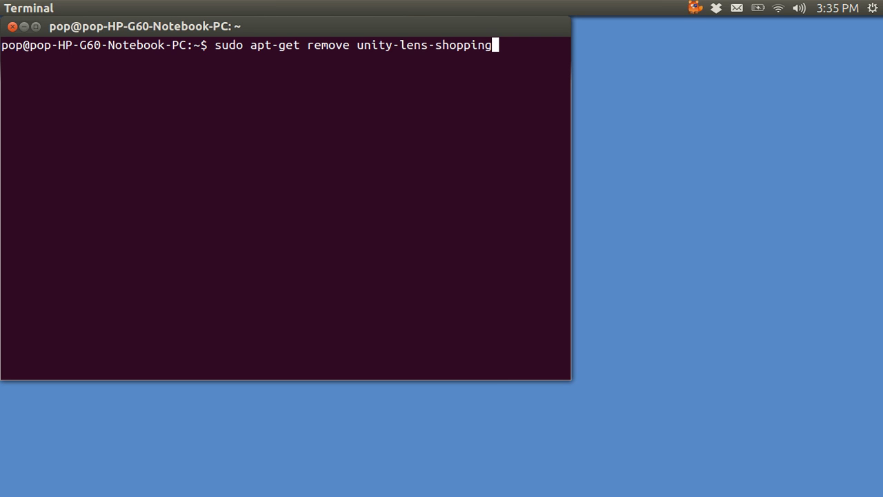
key(Up)
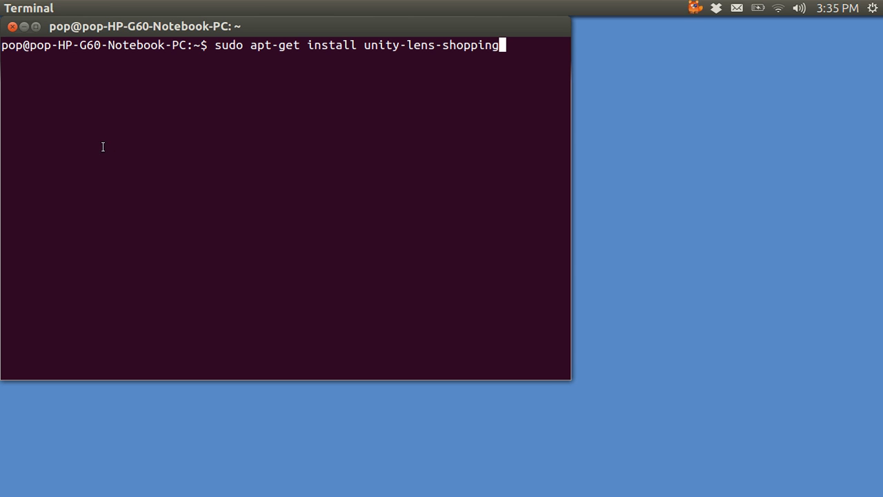
Close the terminal, open Dash Home, and browse the Applications, Files and Music lenses
click(13, 28)
mouse_move(0, 164)
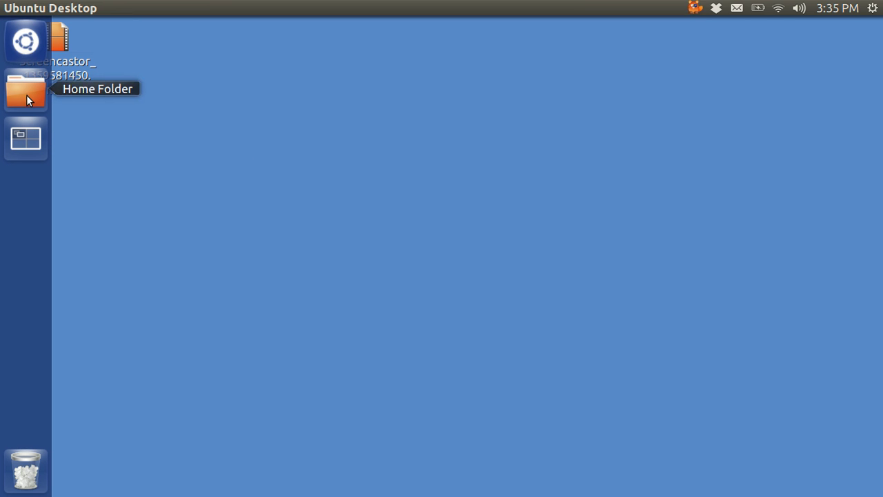
right_click(24, 41)
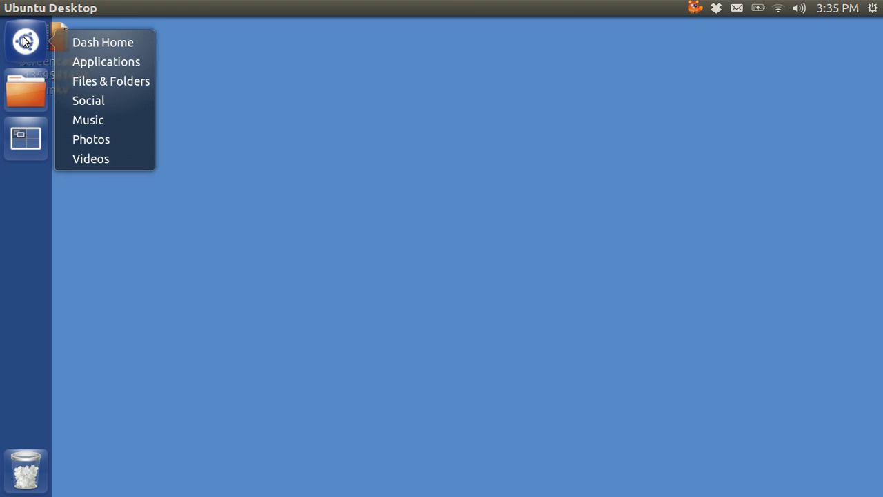
click(83, 39)
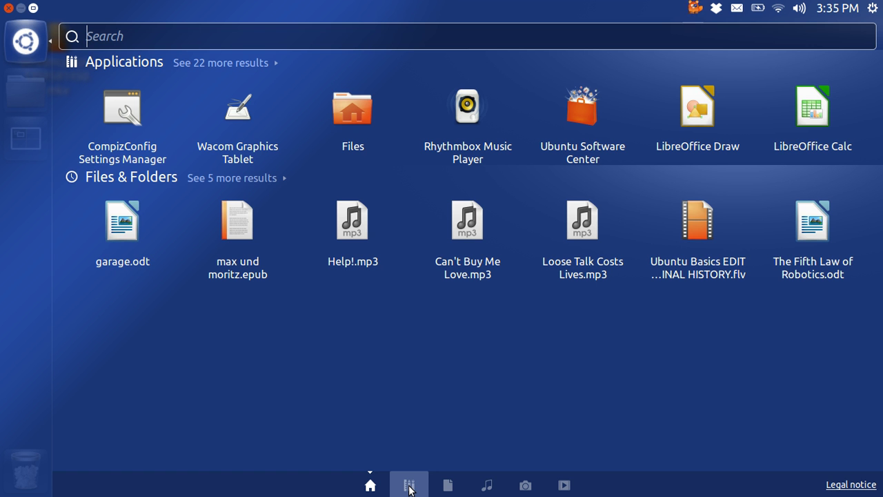
click(409, 486)
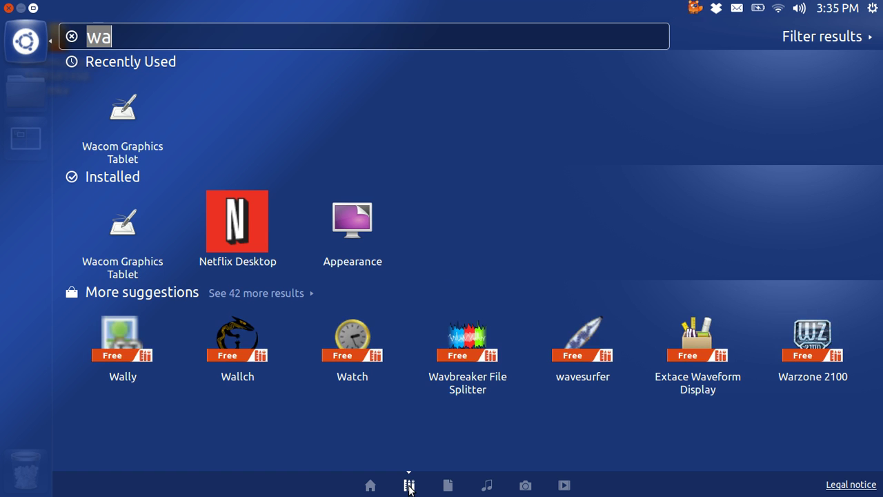
click(448, 485)
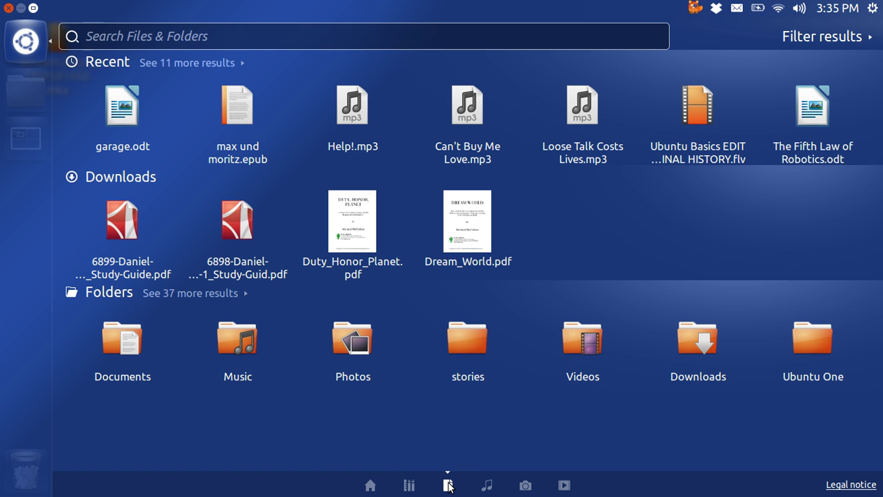
click(488, 486)
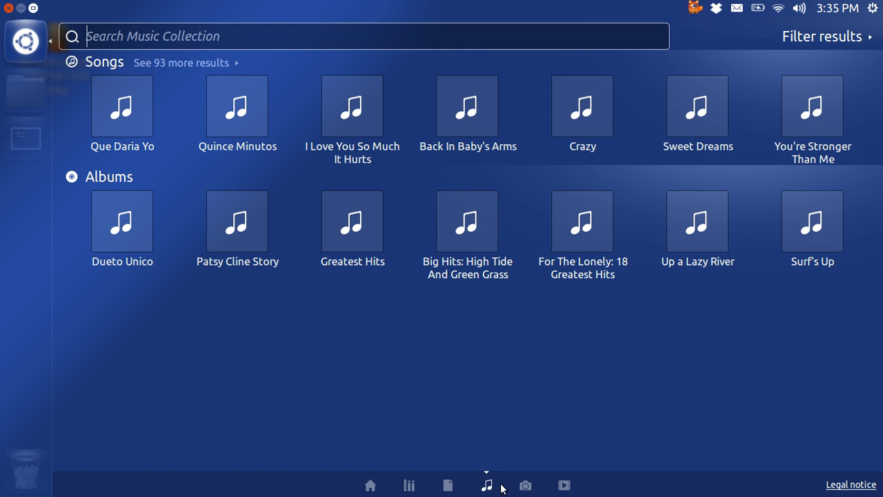